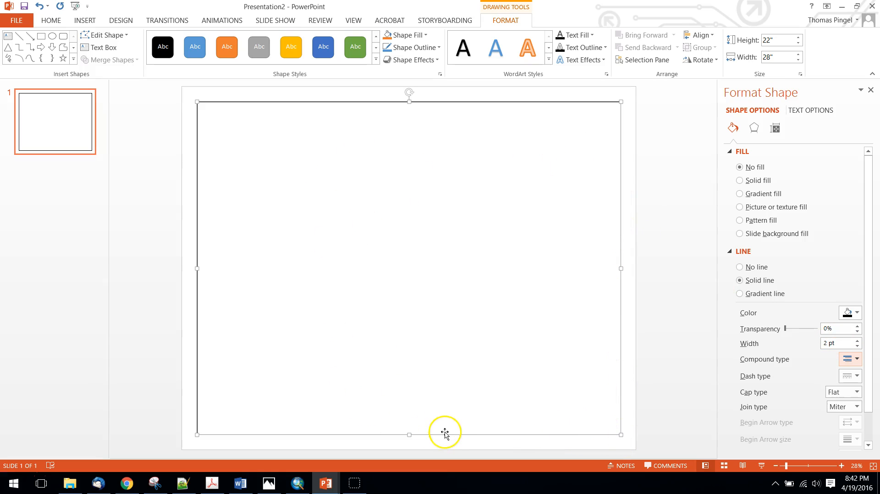
pyautogui.click(469, 453)
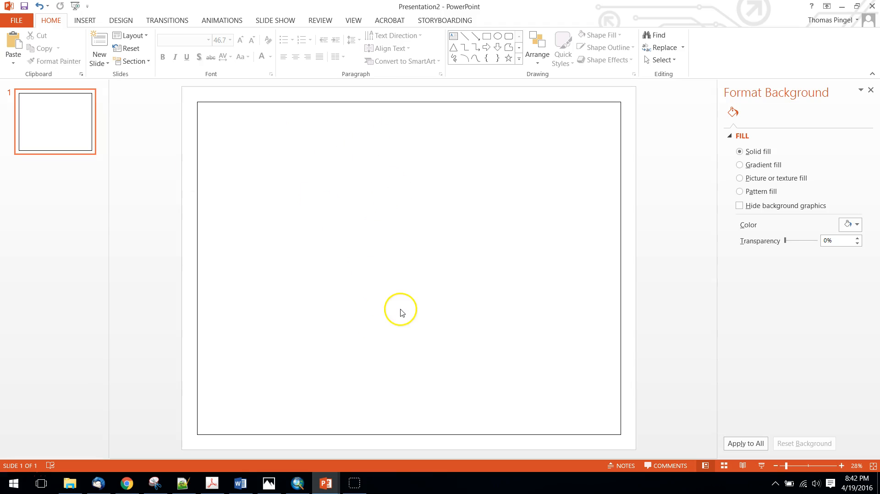
pyautogui.click(127, 483)
pyautogui.click(543, 8)
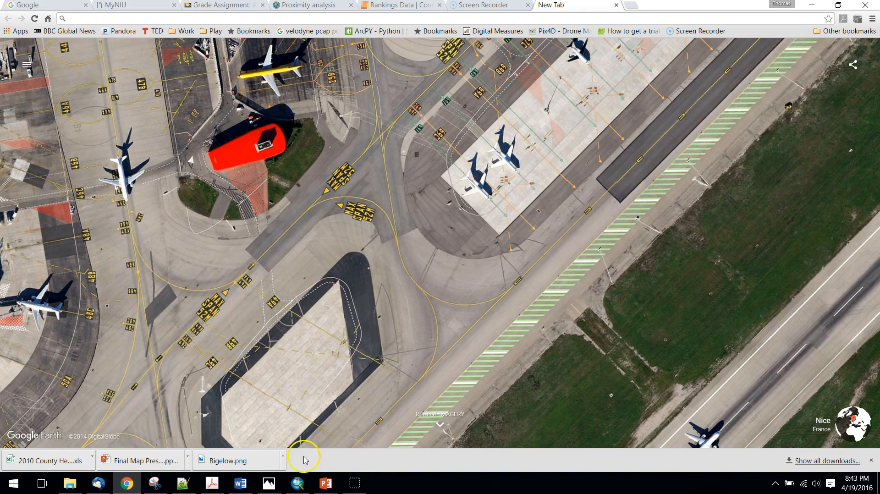
# - Switch to ArcMap and add the National Geographic basemap to the empty map
pyautogui.click(297, 483)
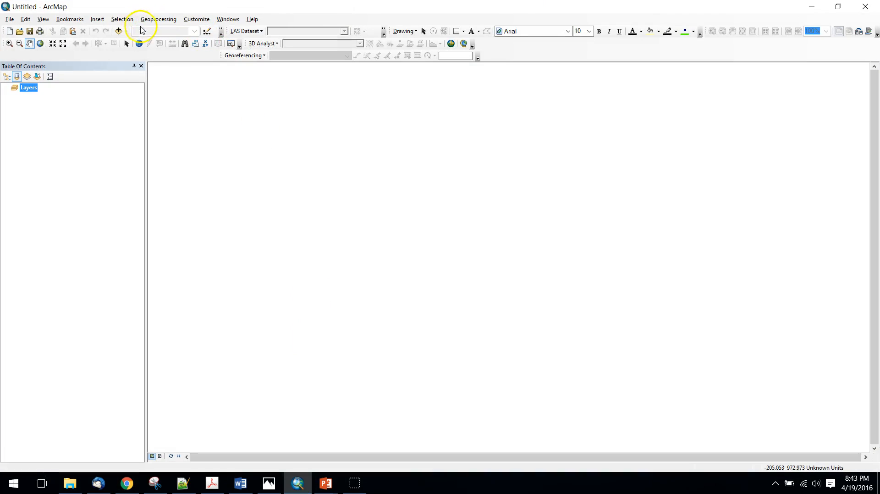
pyautogui.click(125, 31)
pyautogui.click(146, 51)
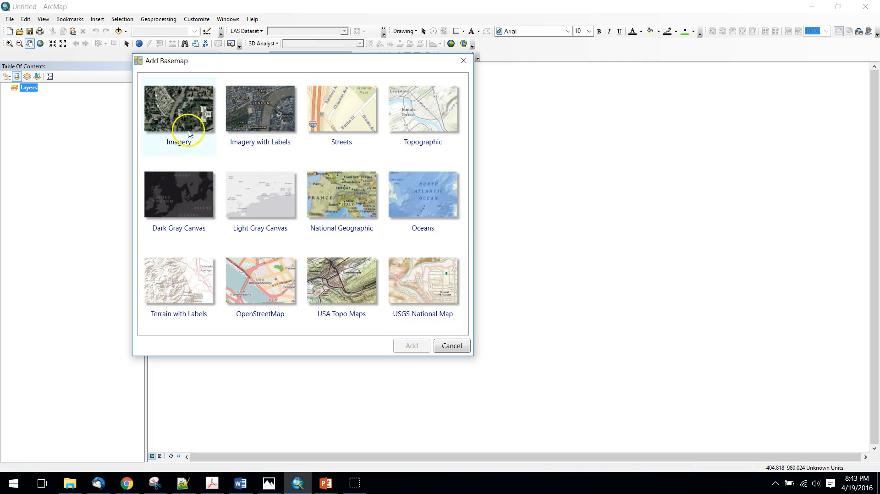
pyautogui.click(443, 115)
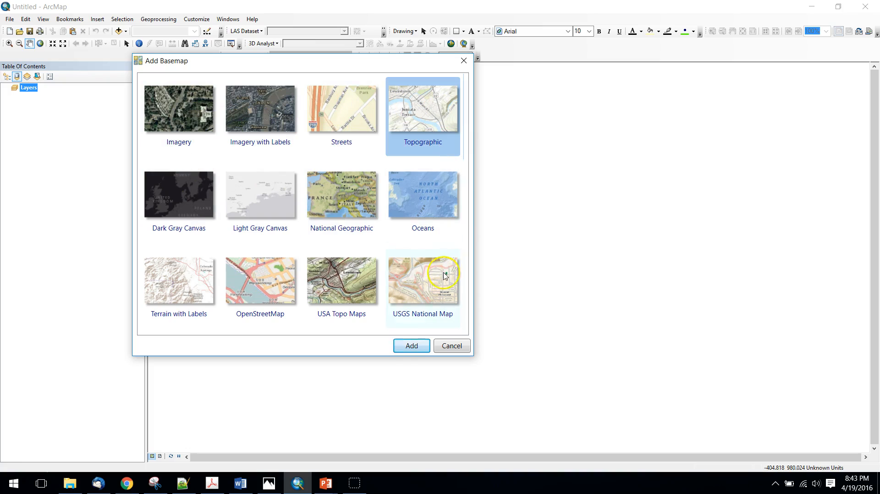
pyautogui.click(363, 230)
pyautogui.click(411, 345)
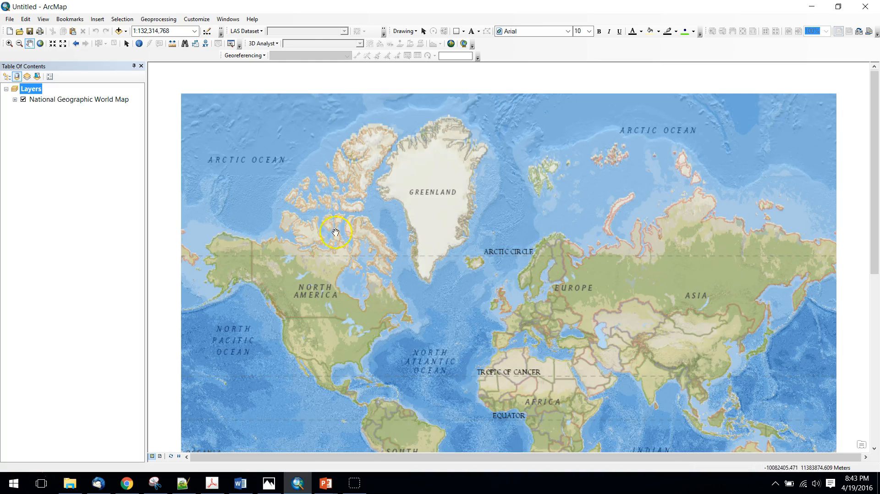
pyautogui.scroll(2, 402, 263)
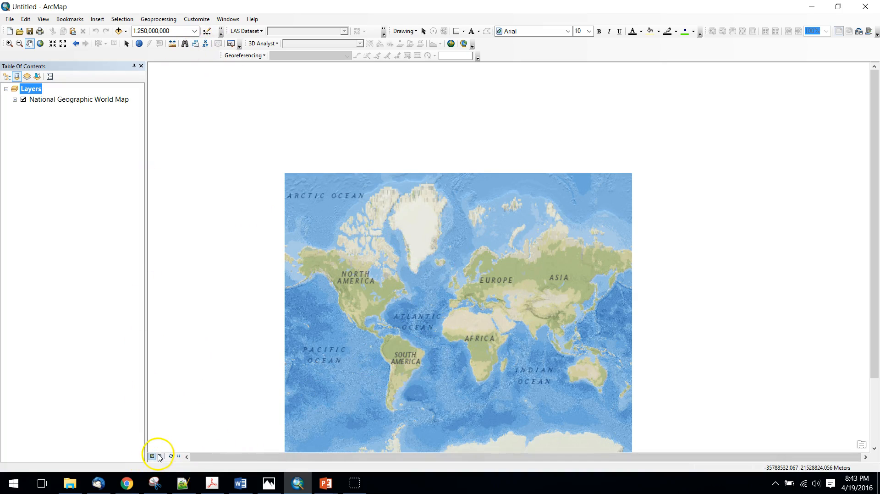
pyautogui.hotkey('alt', 'Tab')
pyautogui.hotkey('alt', 'Tab')
pyautogui.hotkey('alt', 'Tab')
pyautogui.hotkey('alt', 'Tab')
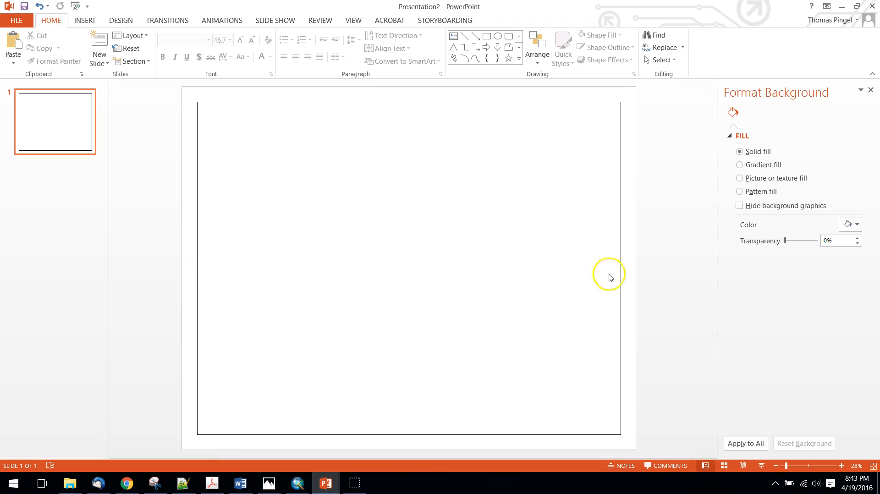
pyautogui.hotkey('alt', 'Tab')
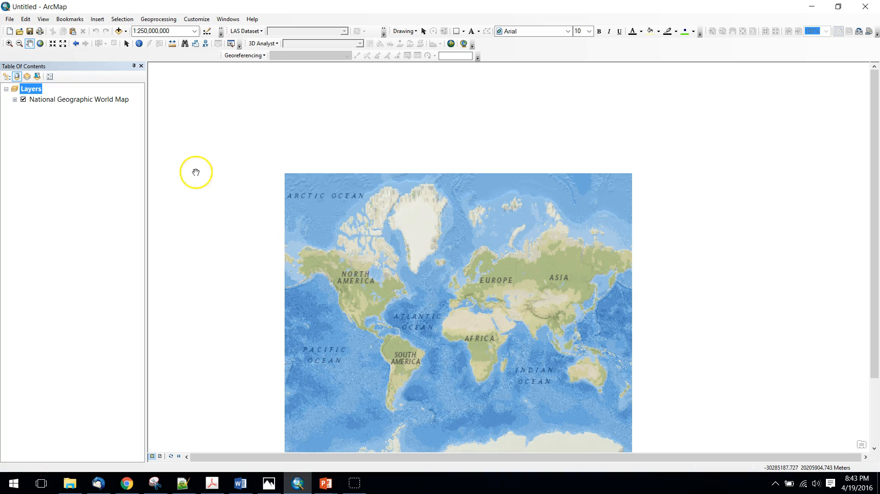
# - Show the map's page layout and give it a custom page size of 28 by 18 inches, independent of the printer paper
pyautogui.click(160, 457)
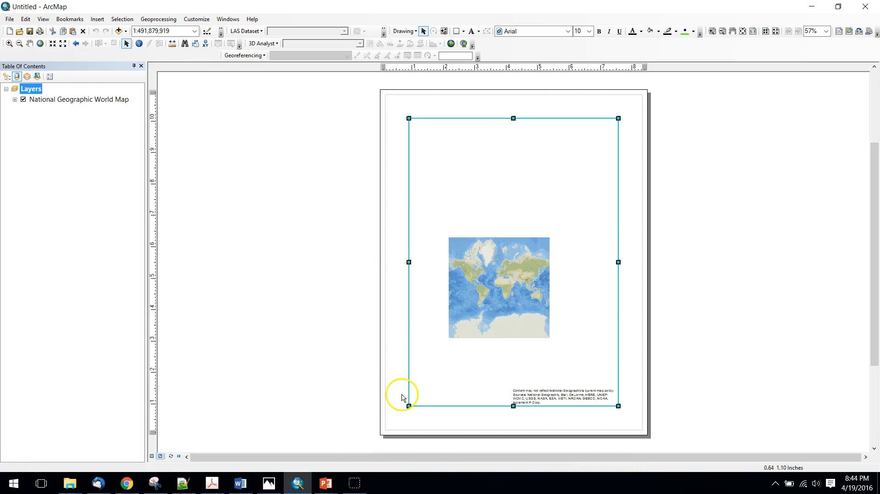
pyautogui.click(385, 436)
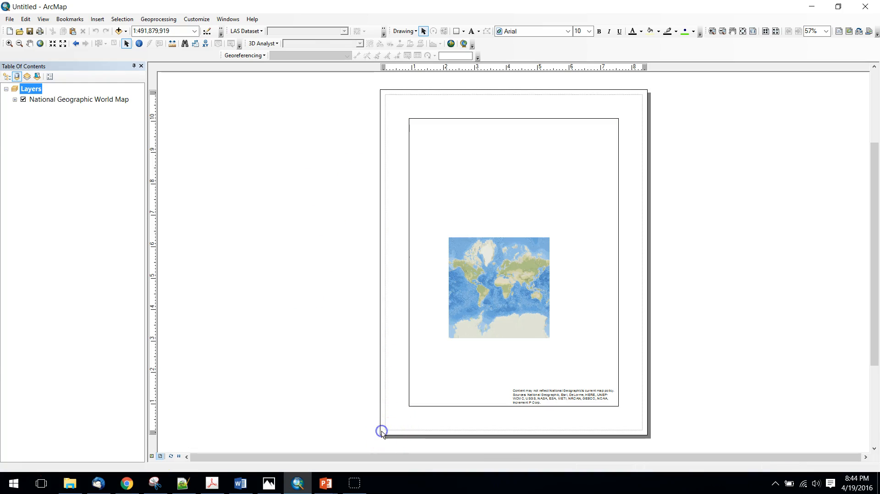
pyautogui.rightClick(392, 237)
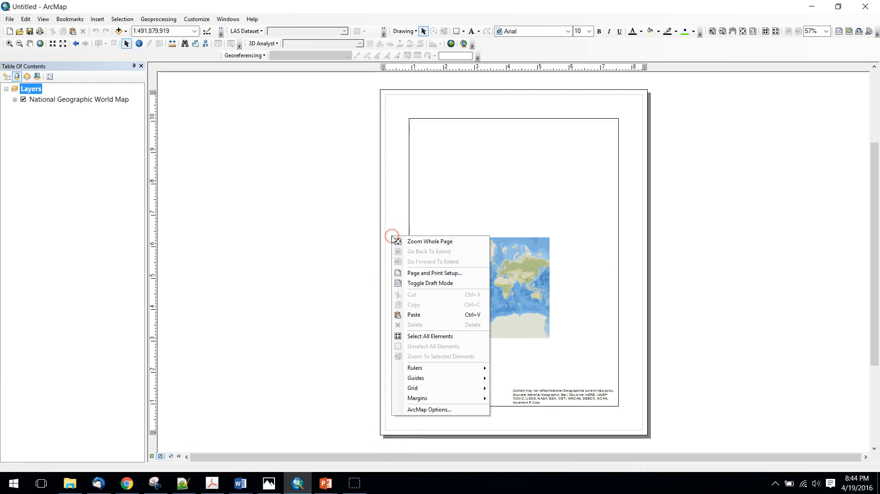
pyautogui.click(420, 274)
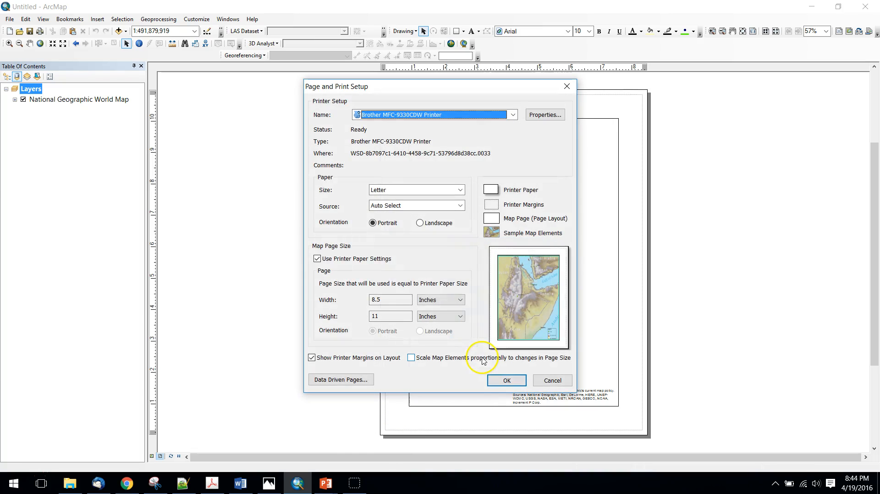
pyautogui.click(330, 260)
pyautogui.click(392, 303)
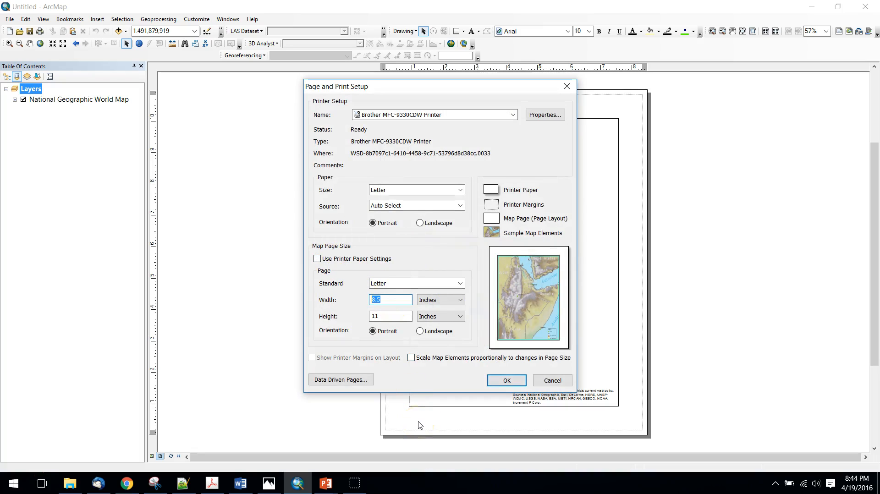
pyautogui.write('28')
pyautogui.press('Tab')
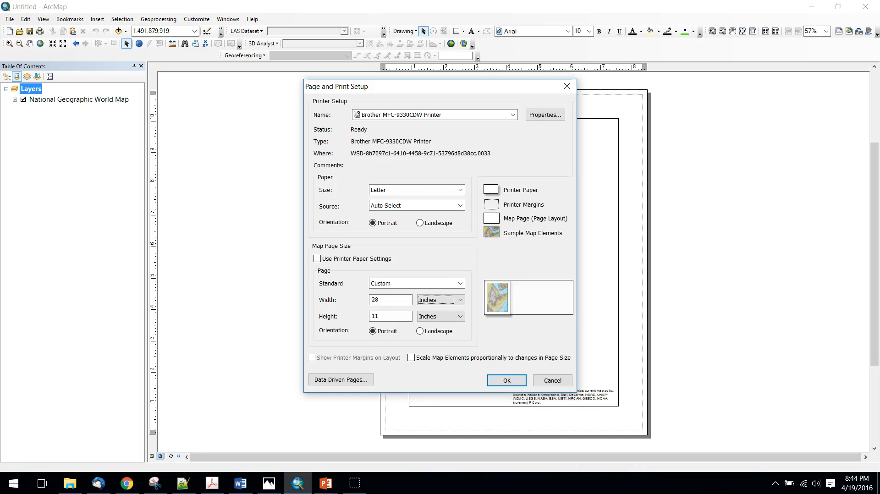
pyautogui.moveTo(390, 320); pyautogui.dragTo(332, 312)
pyautogui.write('18')
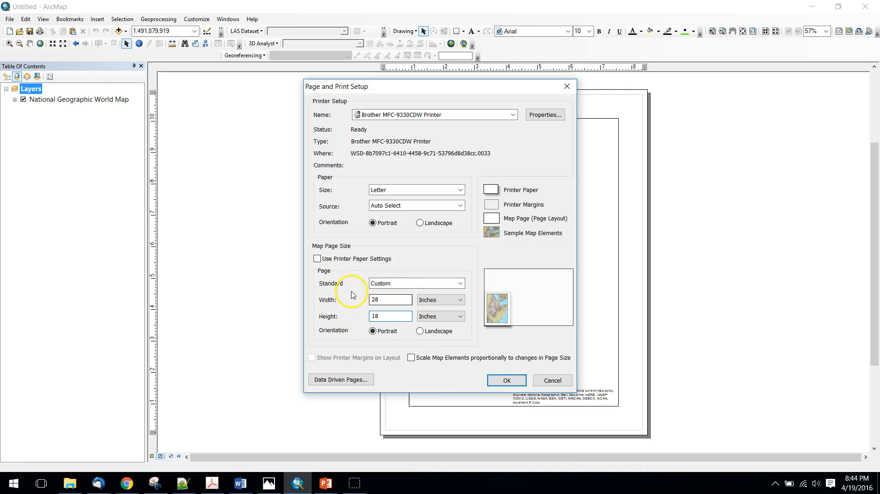
pyautogui.click(518, 382)
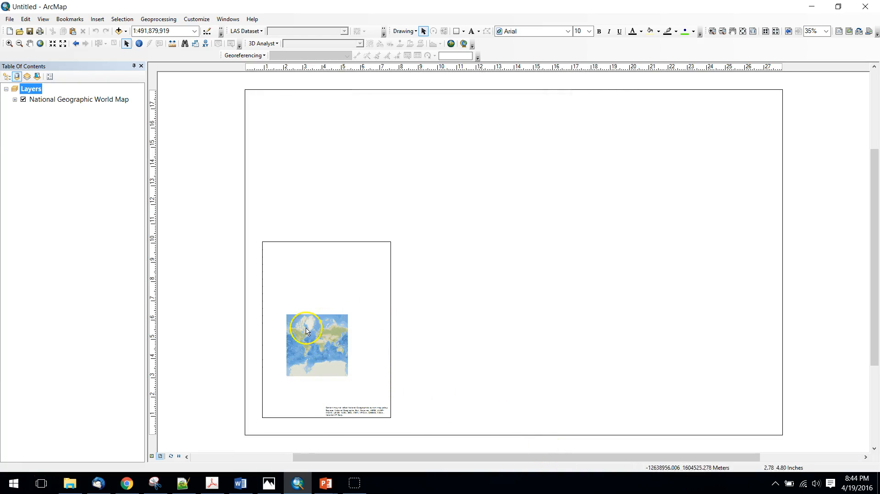
# - Set the data frame's position on the page to X 0 in and Y 0 in
pyautogui.click(288, 418)
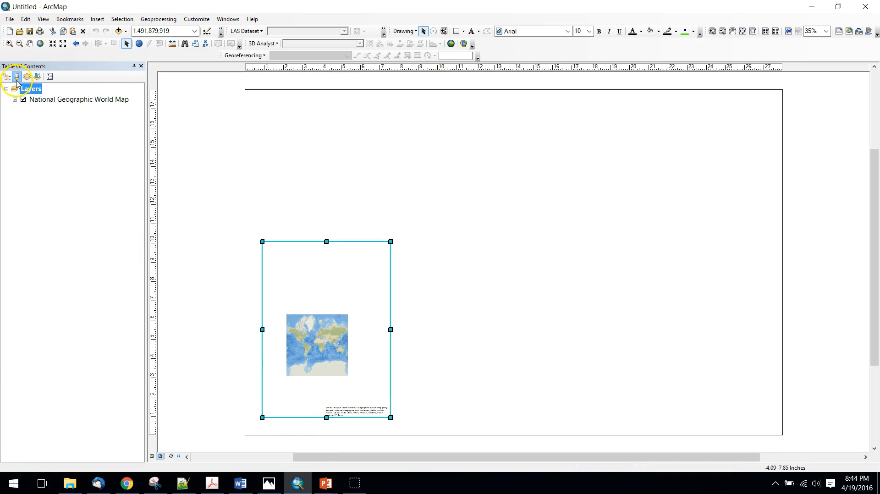
pyautogui.rightClick(300, 419)
pyautogui.click(324, 412)
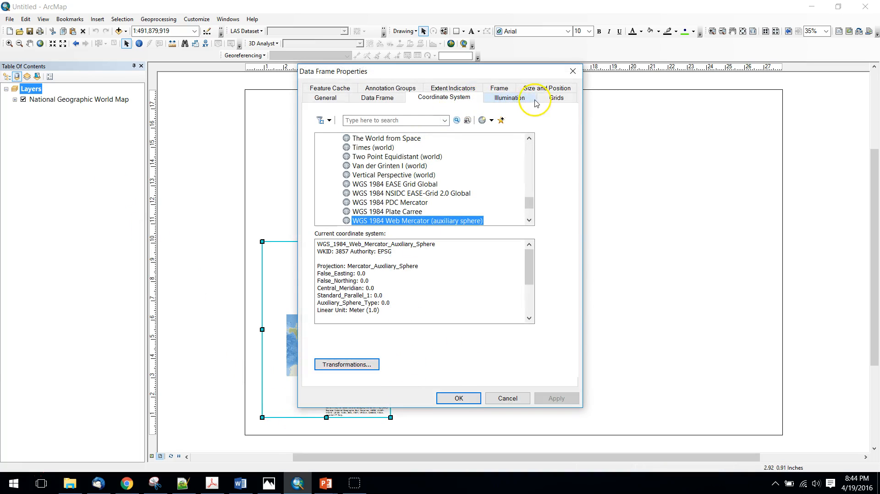
pyautogui.click(544, 92)
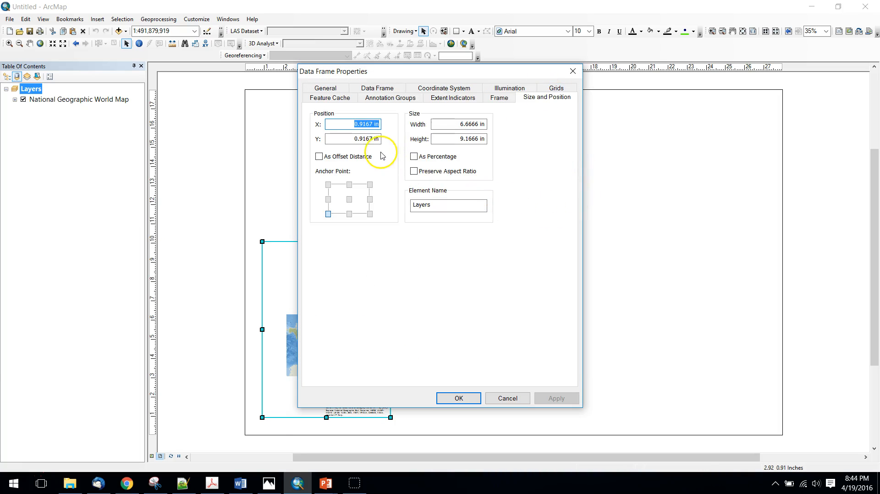
pyautogui.press('Tab')
pyautogui.write('0')
# - Set the data frame's size to 28 in wide and 18 in high, and apply it
pyautogui.click(448, 123)
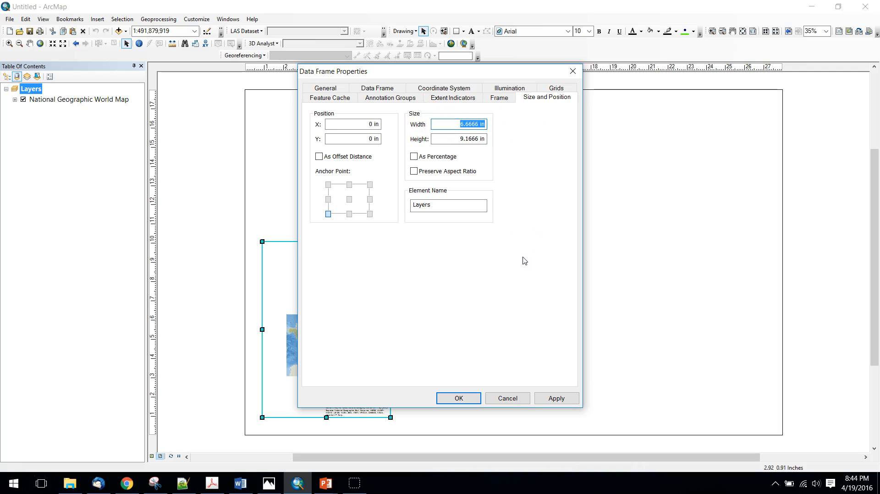
pyautogui.write('28')
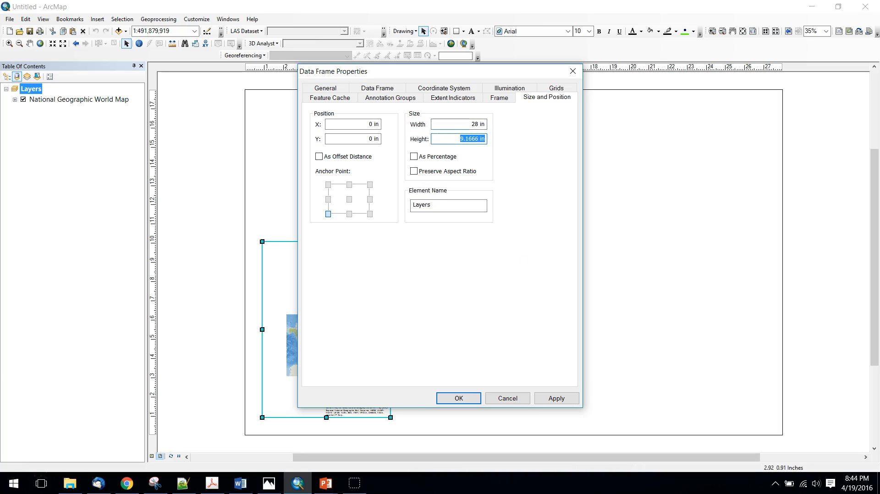
pyautogui.press('Tab')
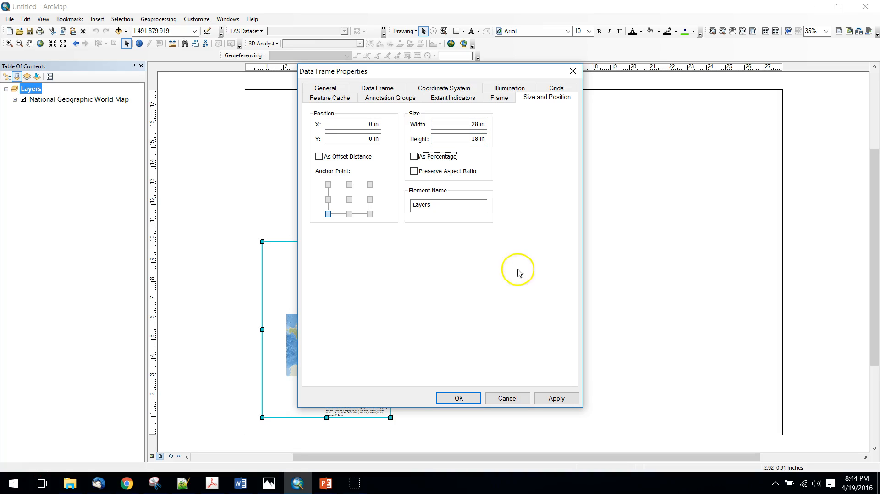
pyautogui.click(556, 399)
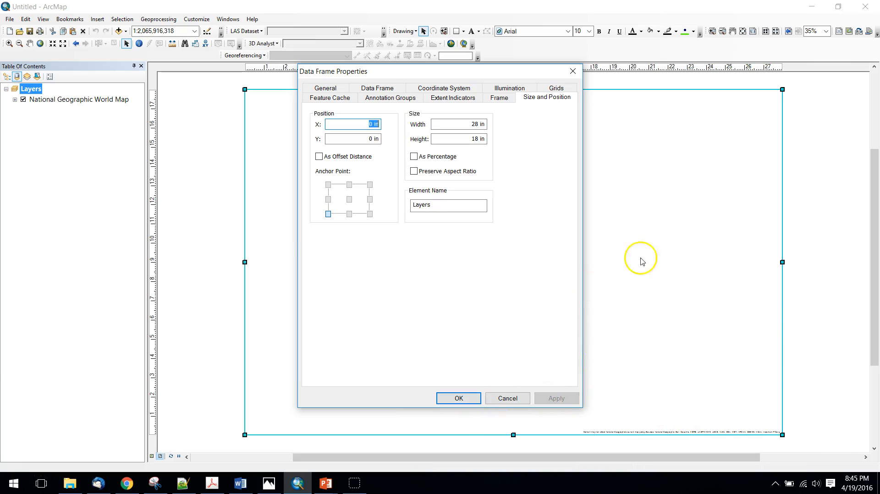
pyautogui.click(443, 399)
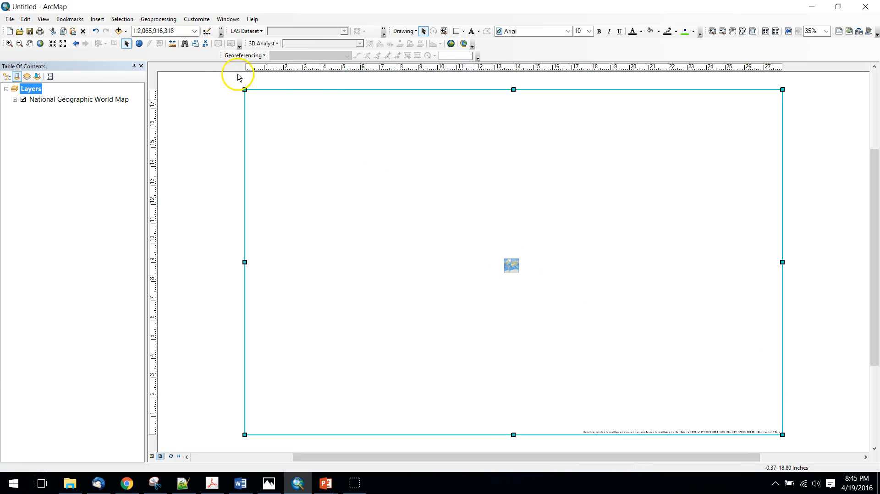
# - Zoom the data frame to the contiguous United States and shift the map so the country sits near the middle
pyautogui.click(10, 43)
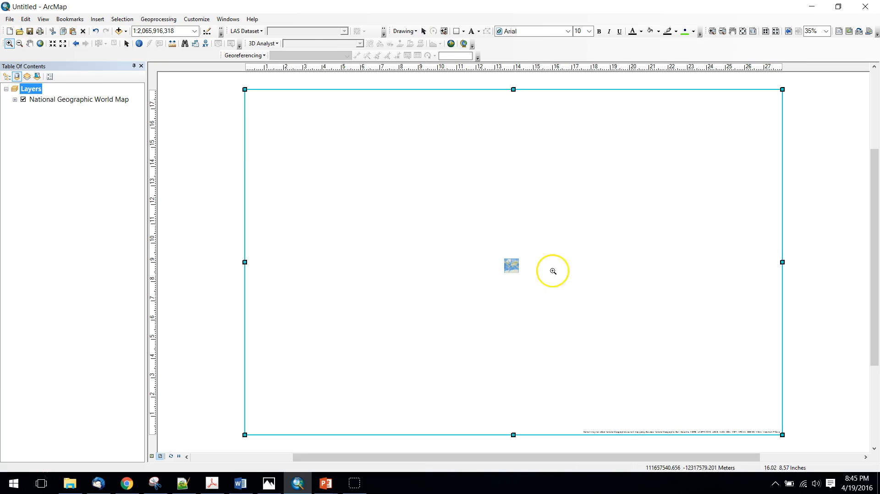
pyautogui.moveTo(505, 259); pyautogui.dragTo(520, 273)
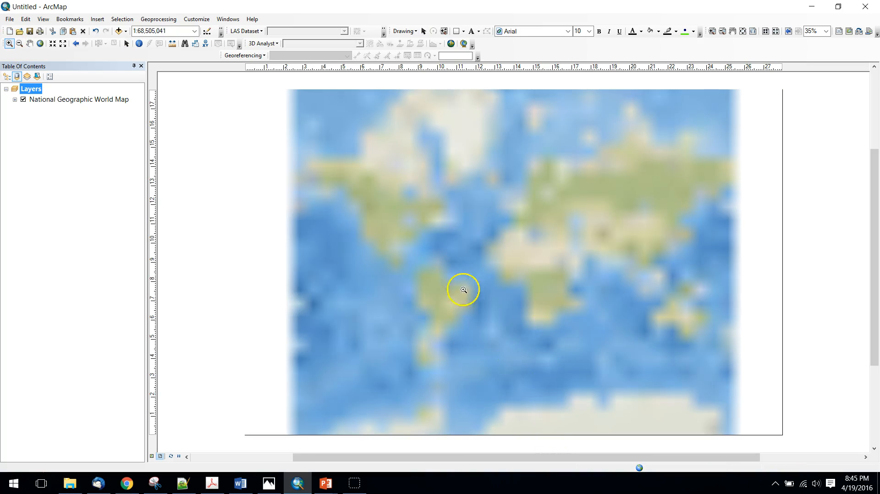
pyautogui.moveTo(359, 198); pyautogui.dragTo(449, 257)
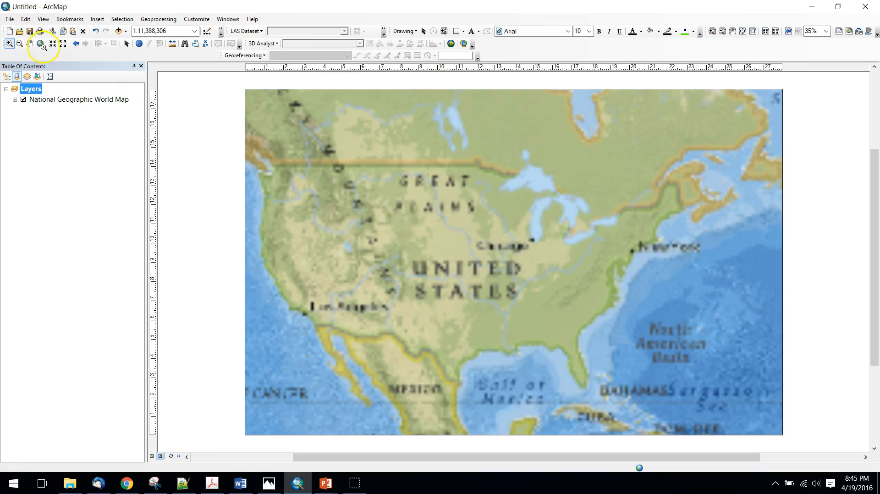
pyautogui.click(41, 44)
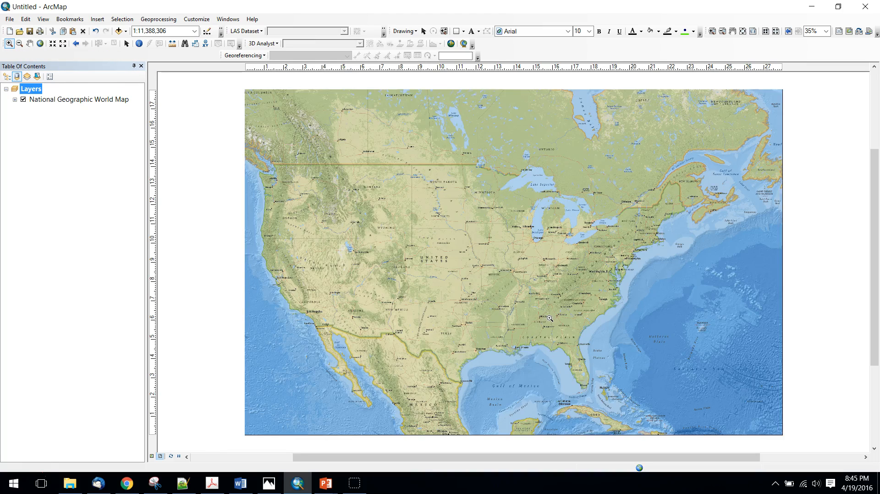
pyautogui.click(39, 41)
pyautogui.moveTo(459, 239); pyautogui.dragTo(499, 216)
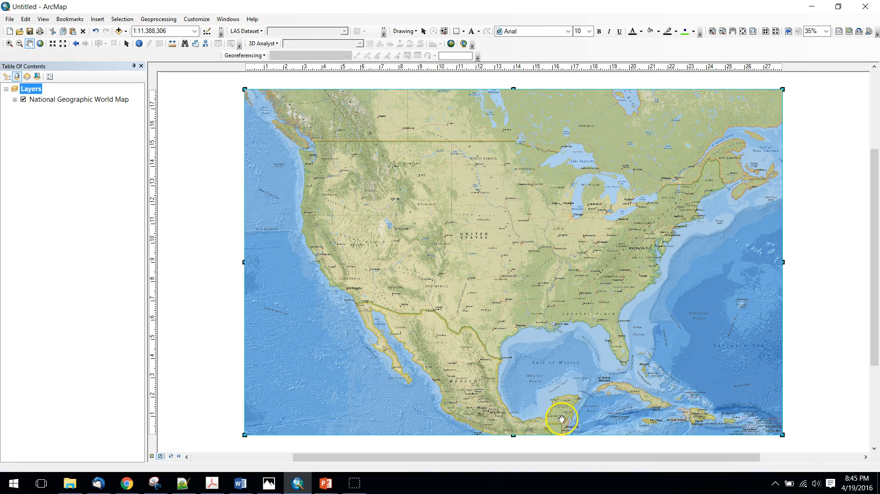
pyautogui.moveTo(547, 289); pyautogui.dragTo(547, 291)
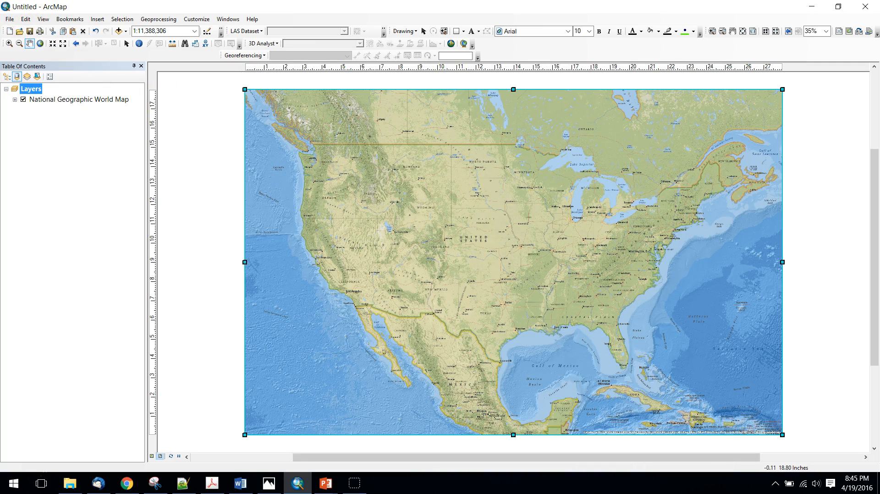
# - Export the map to the Desktop as a PNG named test_map with a resolution of 300 dpi
pyautogui.click(9, 19)
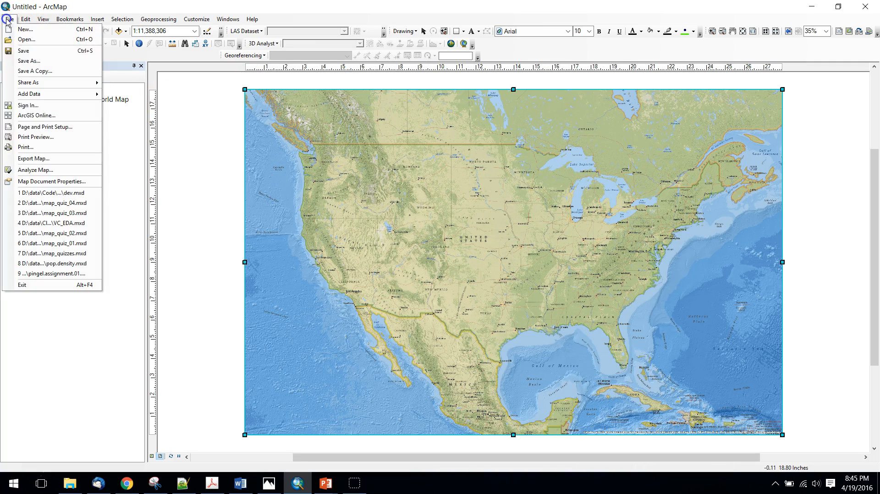
pyautogui.click(28, 159)
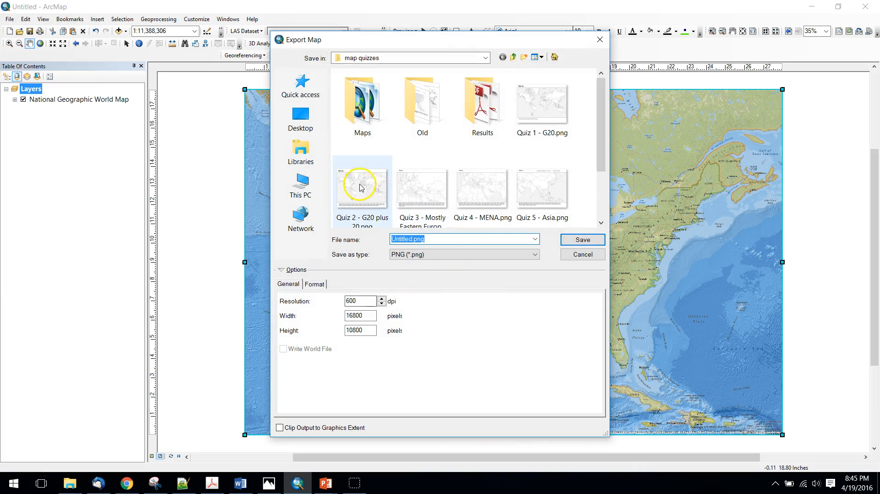
pyautogui.click(300, 117)
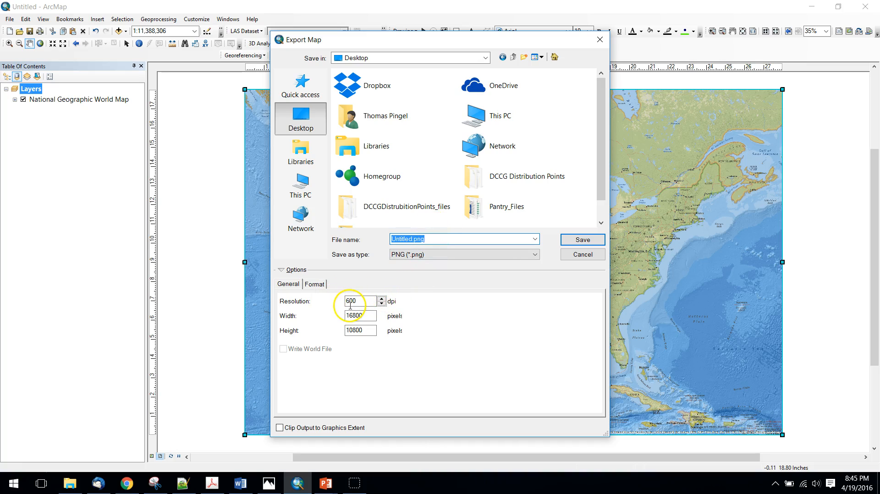
pyautogui.moveTo(361, 301); pyautogui.dragTo(335, 298)
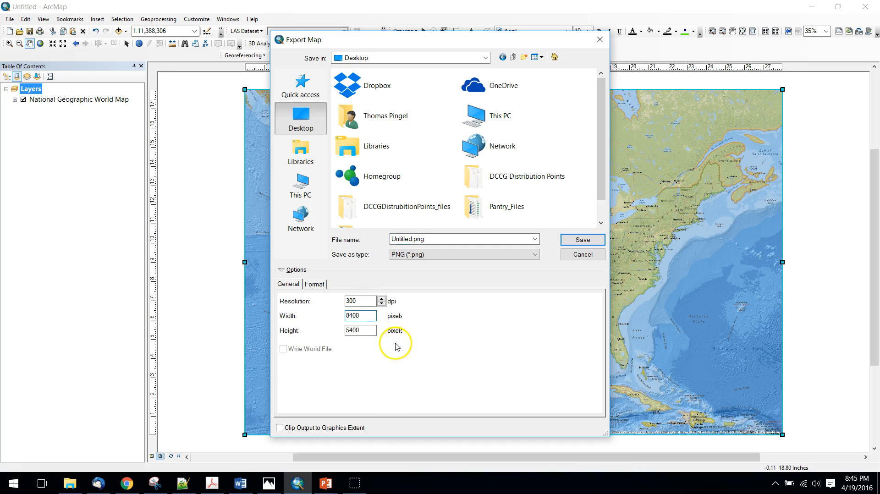
pyautogui.moveTo(357, 301); pyautogui.dragTo(331, 300)
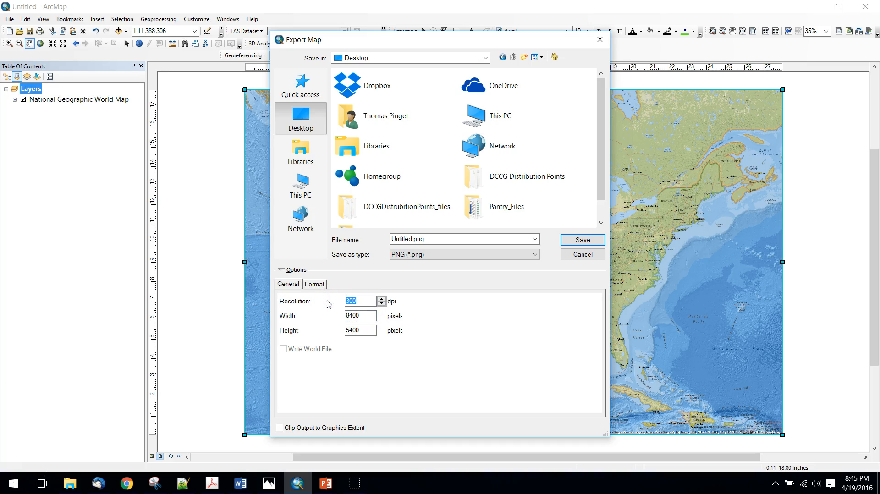
pyautogui.moveTo(481, 239); pyautogui.dragTo(313, 234)
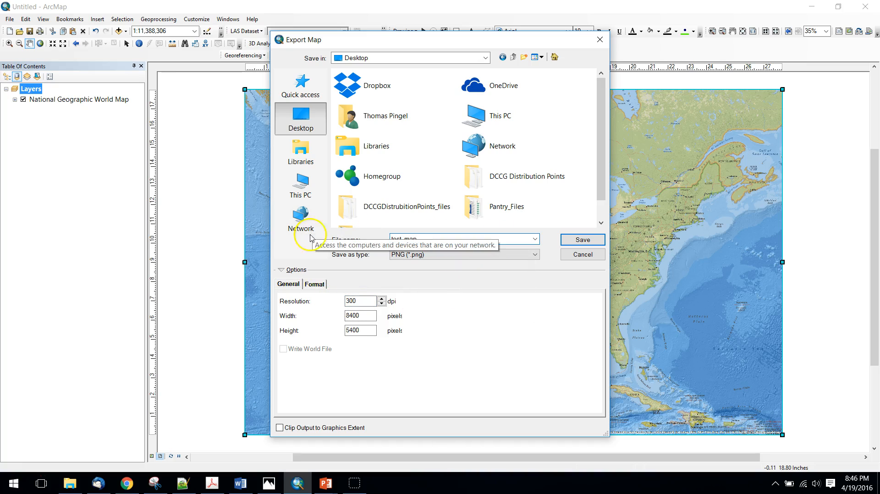
pyautogui.click(603, 242)
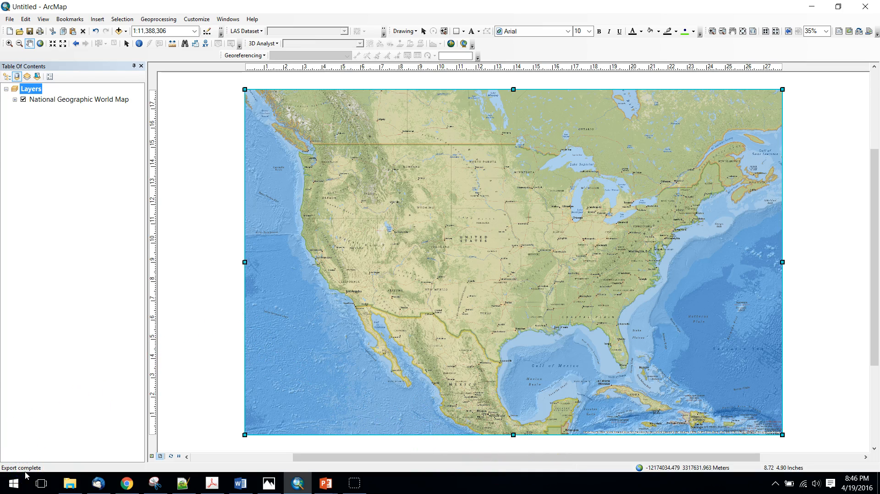
# - Switch to PowerPoint and insert test_map.png from the Windows desktop onto the blank poster slide
pyautogui.press('super+d')
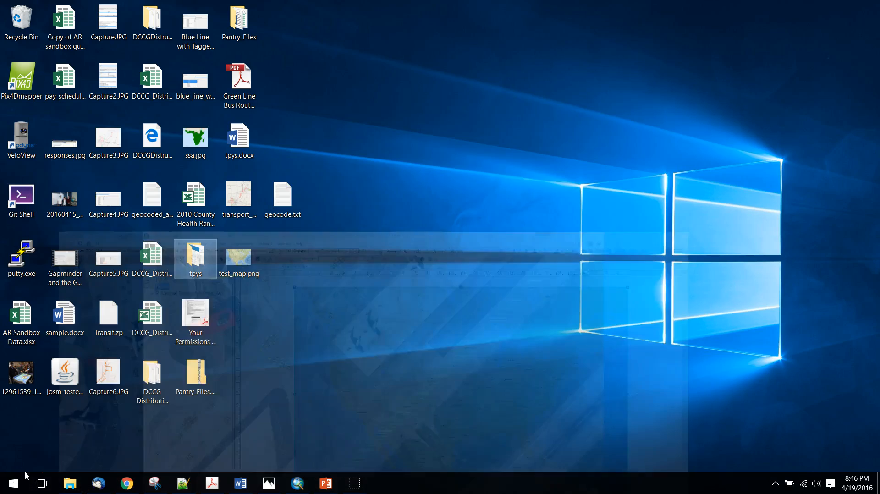
pyautogui.doubleClick(232, 270)
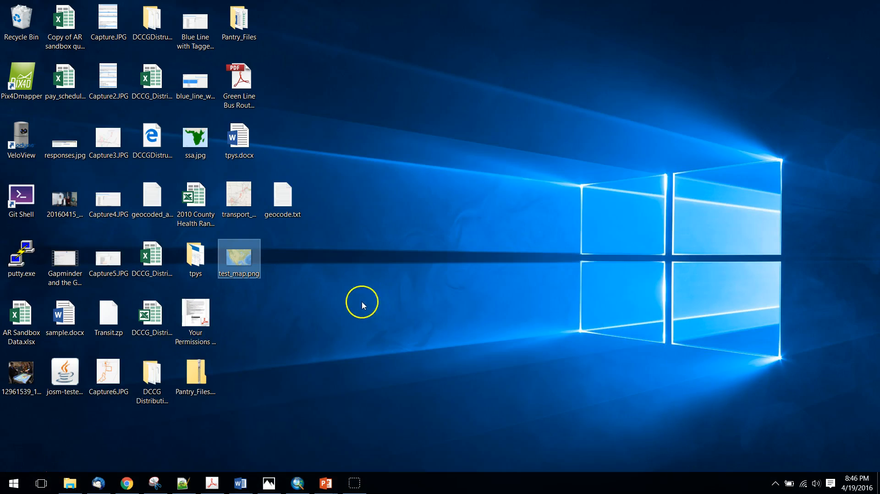
pyautogui.click(326, 483)
pyautogui.click(364, 439)
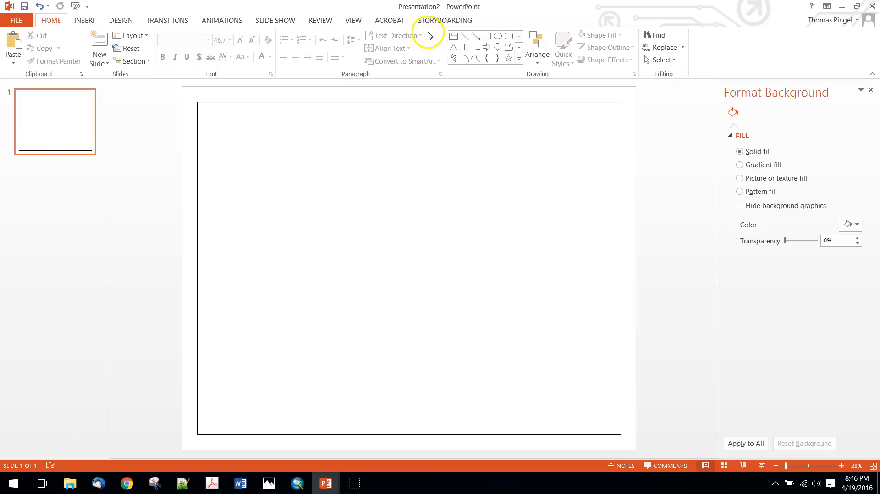
pyautogui.moveTo(370, 7); pyautogui.dragTo(577, 34)
pyautogui.moveTo(239, 259); pyautogui.dragTo(466, 247)
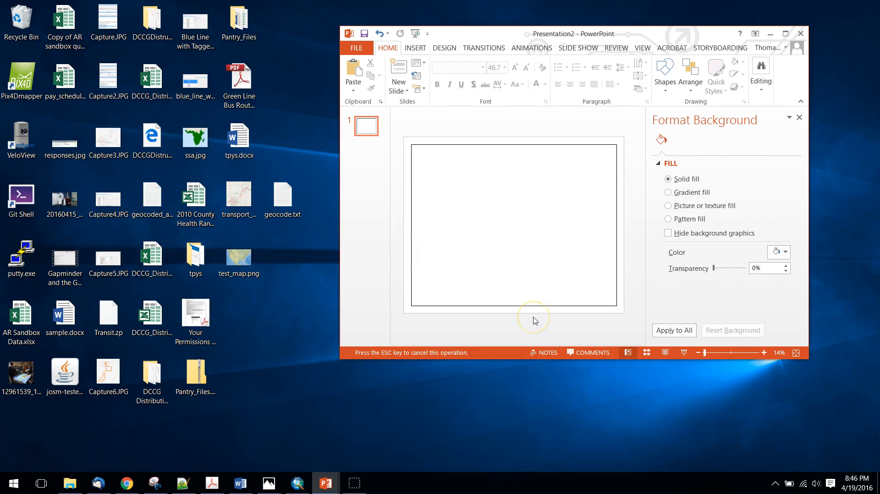
pyautogui.click(785, 34)
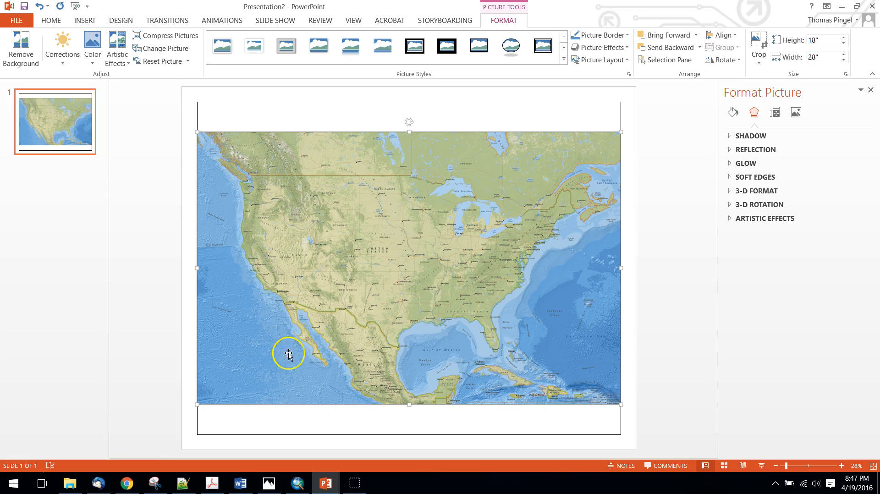
pyautogui.click(215, 121)
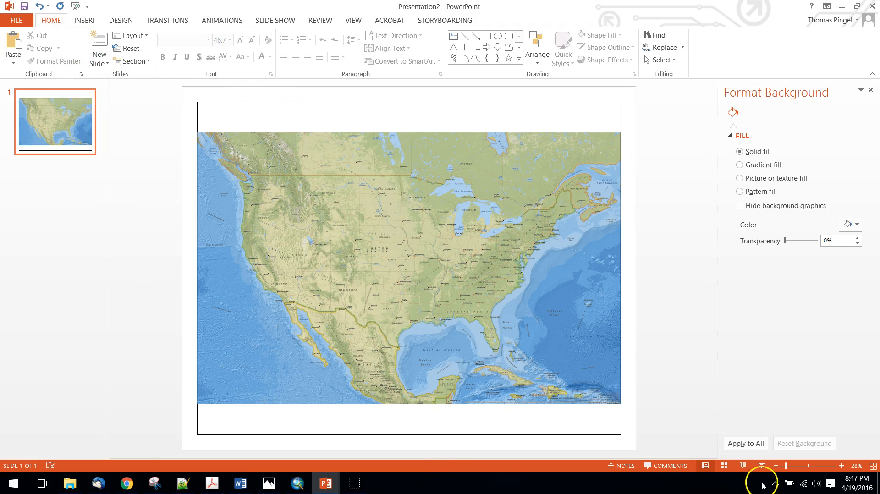
# - Send the map picture to the back of the slide, behind the rectangular border
pyautogui.moveTo(786, 465); pyautogui.dragTo(798, 466)
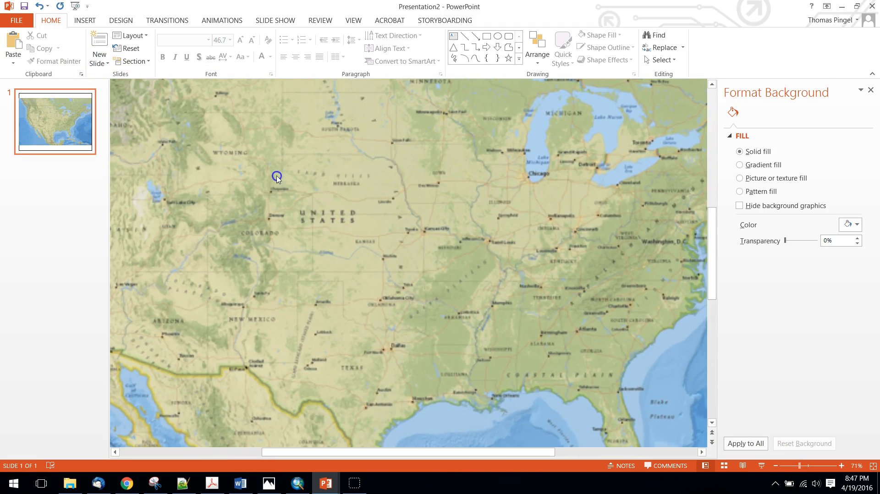
pyautogui.moveTo(394, 452); pyautogui.dragTo(211, 452)
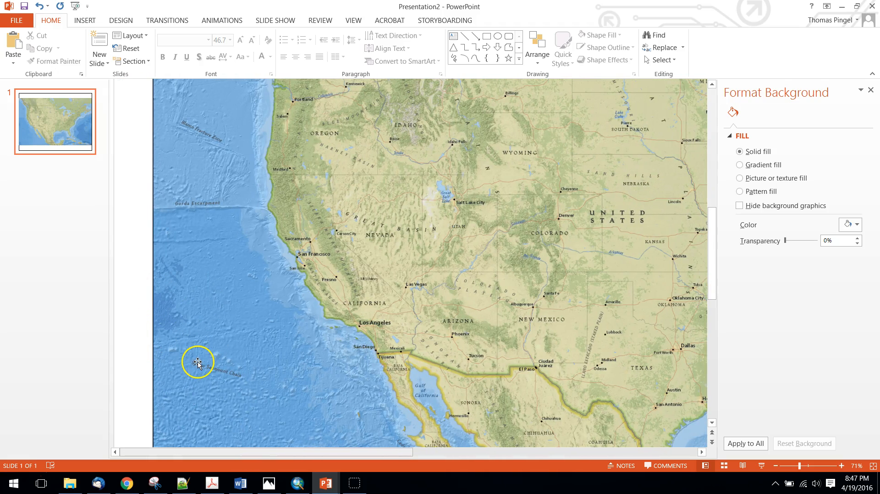
pyautogui.click(795, 466)
pyautogui.moveTo(795, 466); pyautogui.dragTo(786, 466)
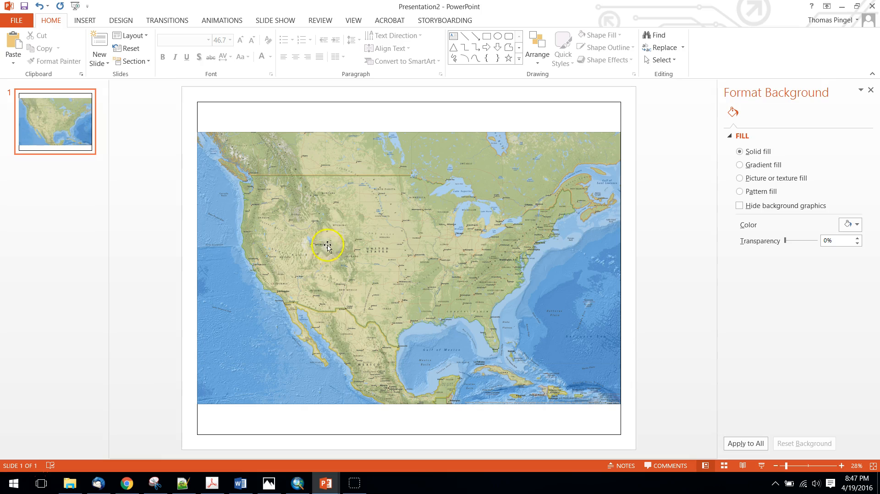
pyautogui.click(341, 236)
pyautogui.rightClick(341, 236)
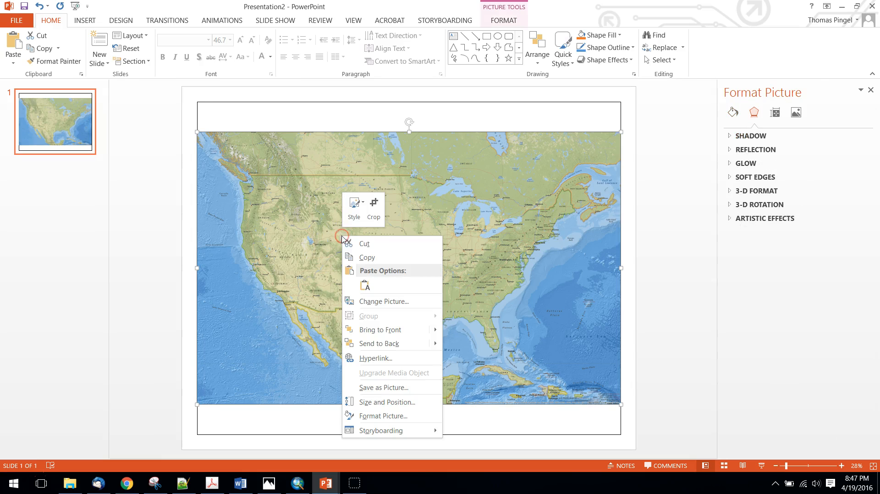
pyautogui.moveTo(379, 343)
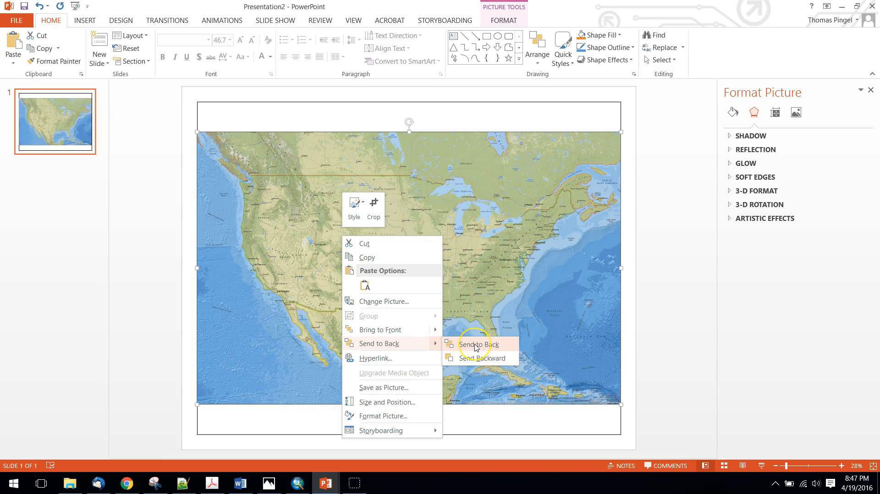
pyautogui.click(470, 360)
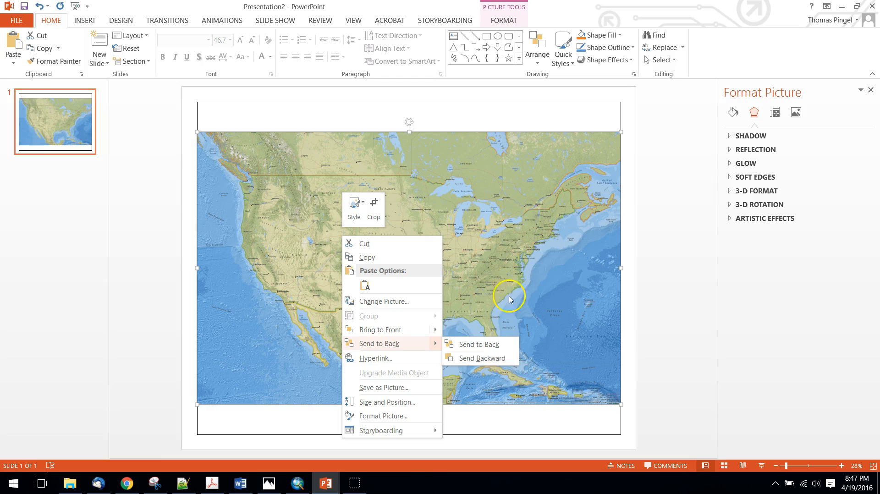
pyautogui.click(496, 362)
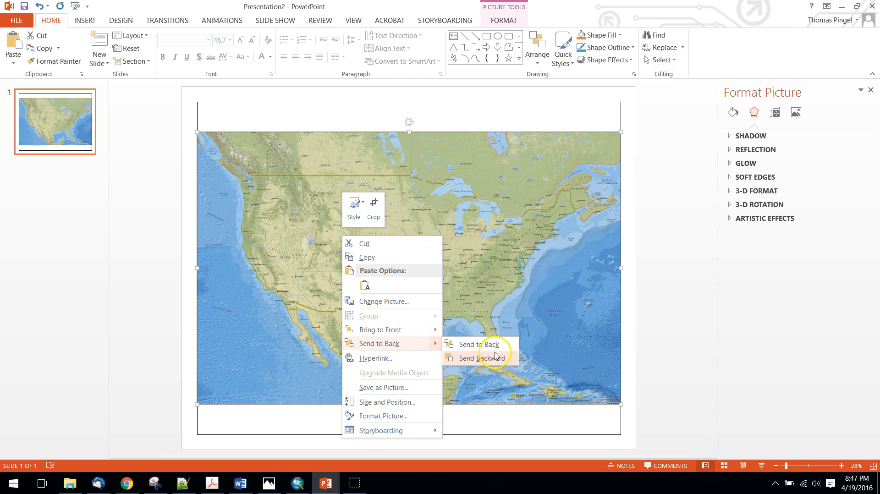
pyautogui.click(479, 344)
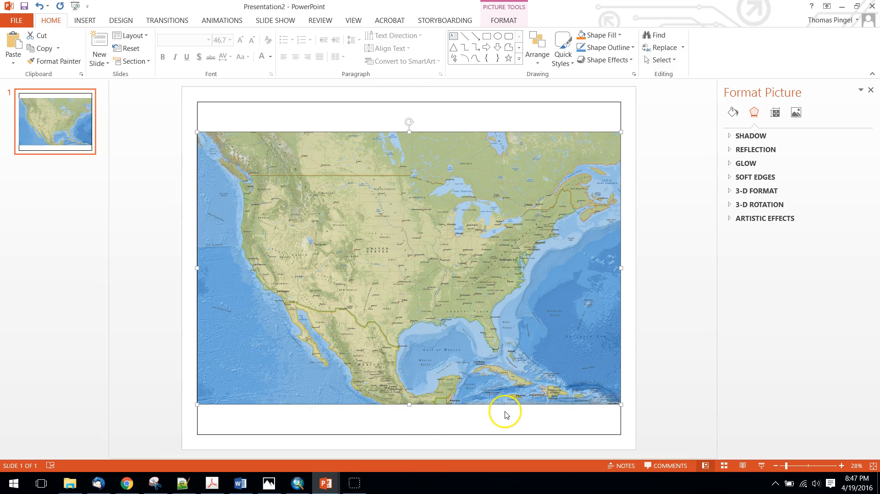
# - Set the line width of the rectangular border around the map to 10 pt
pyautogui.click(416, 436)
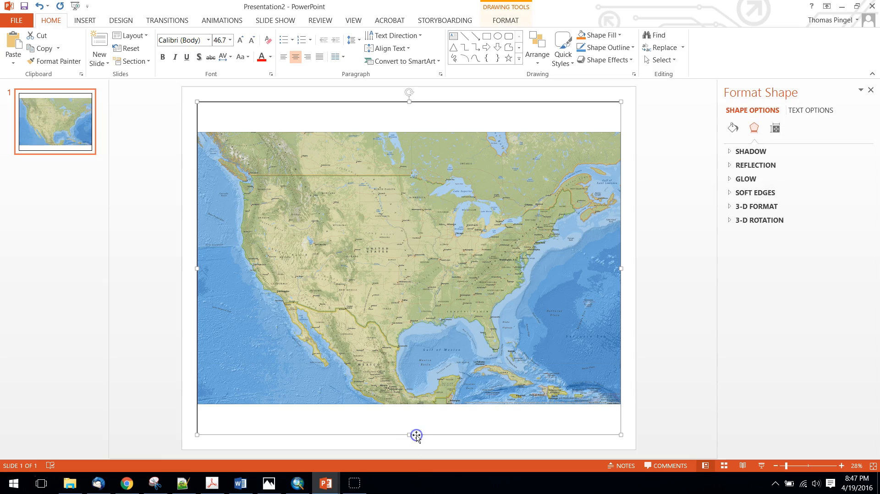
pyautogui.rightClick(416, 435)
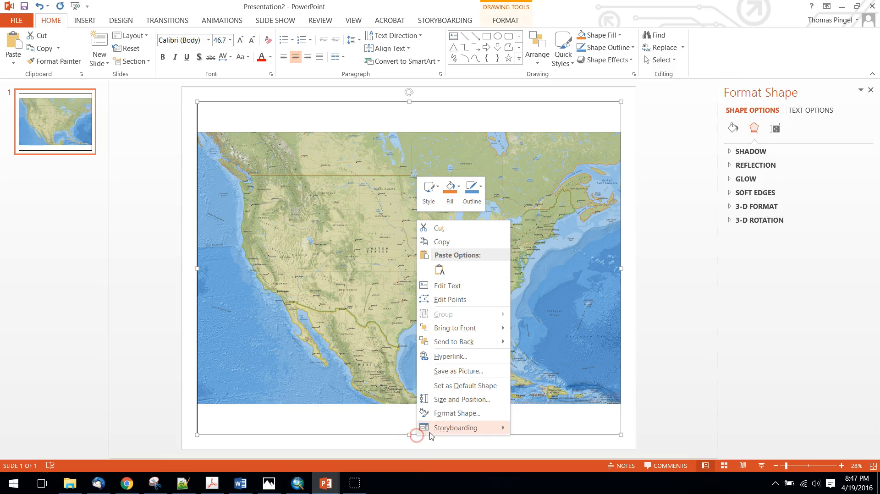
pyautogui.click(448, 414)
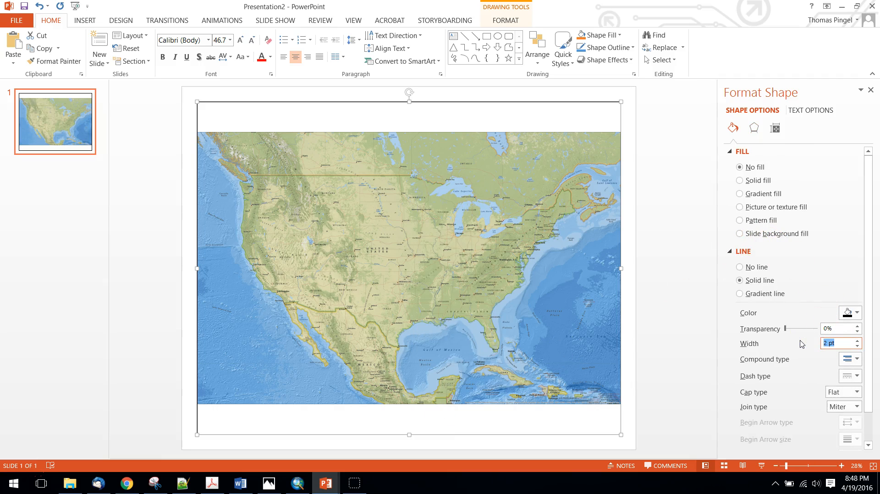
pyautogui.write('10')
pyautogui.press('Tab')
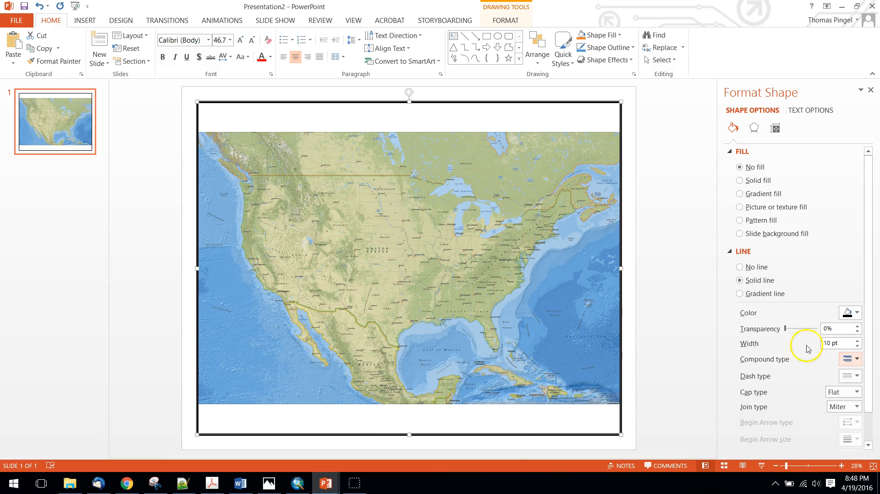
pyautogui.click(331, 443)
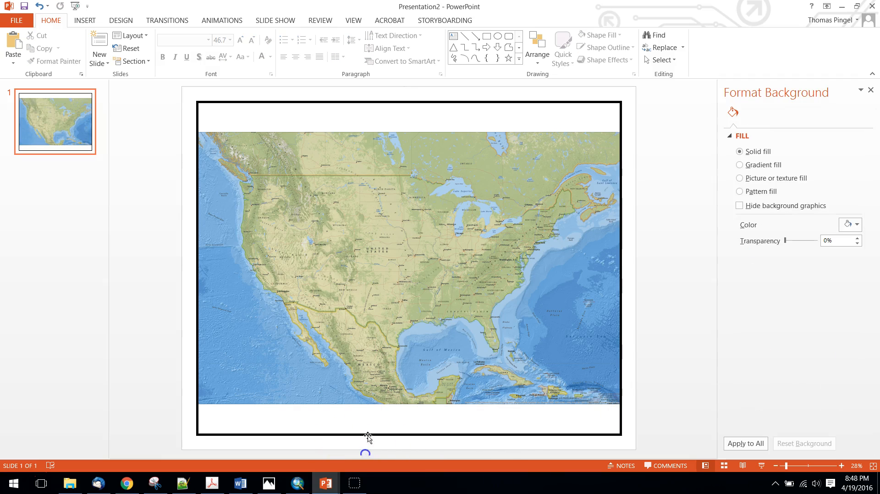